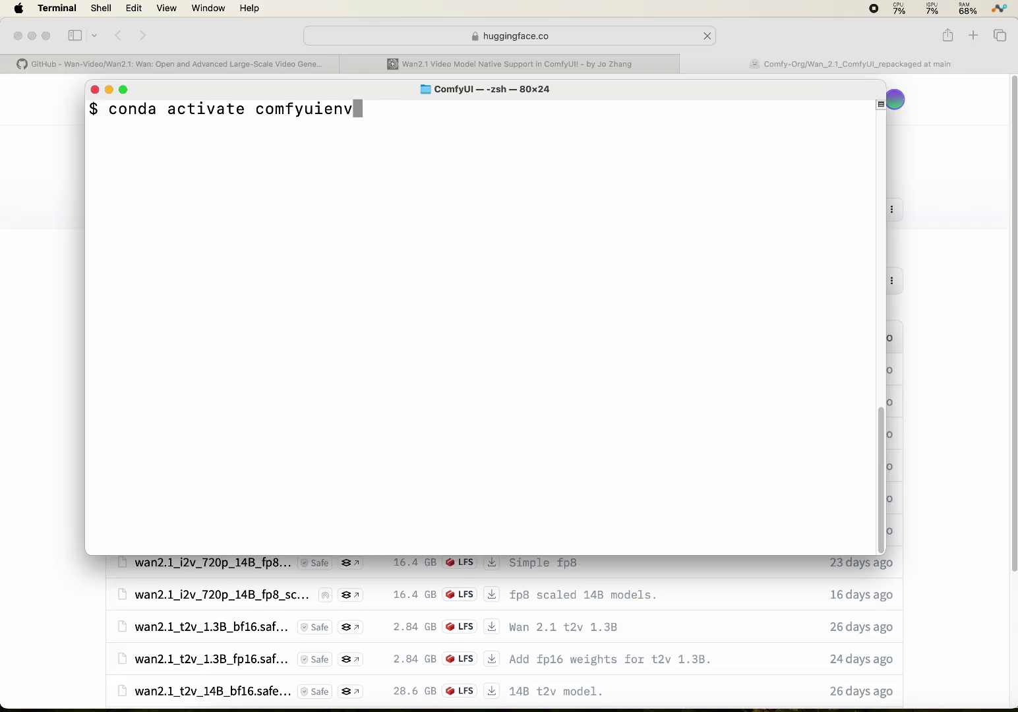
Activate comfyuienv and enter 'PYTORCH_ENABLE_MPS_FALLBACK=1 python main.py' at a cleared prompt
key("Return")
key("ctrl+l")
type("PYTORCH_ENABLE_MPS_FALLBACK=1  python main.py")
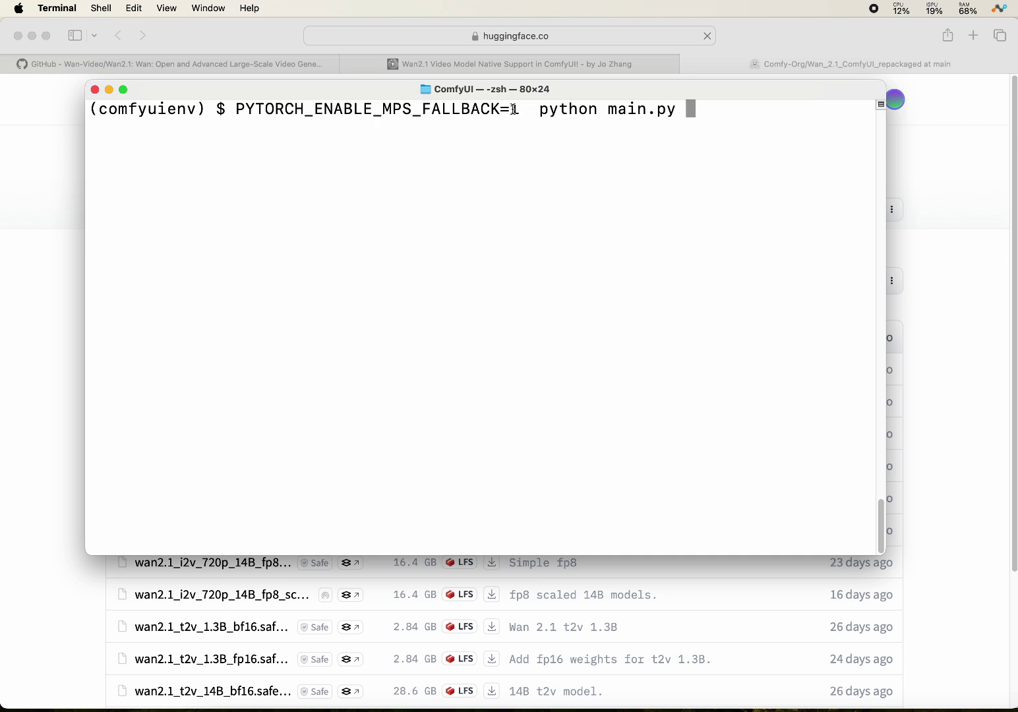
left_click_drag(514, 110, 239, 109)
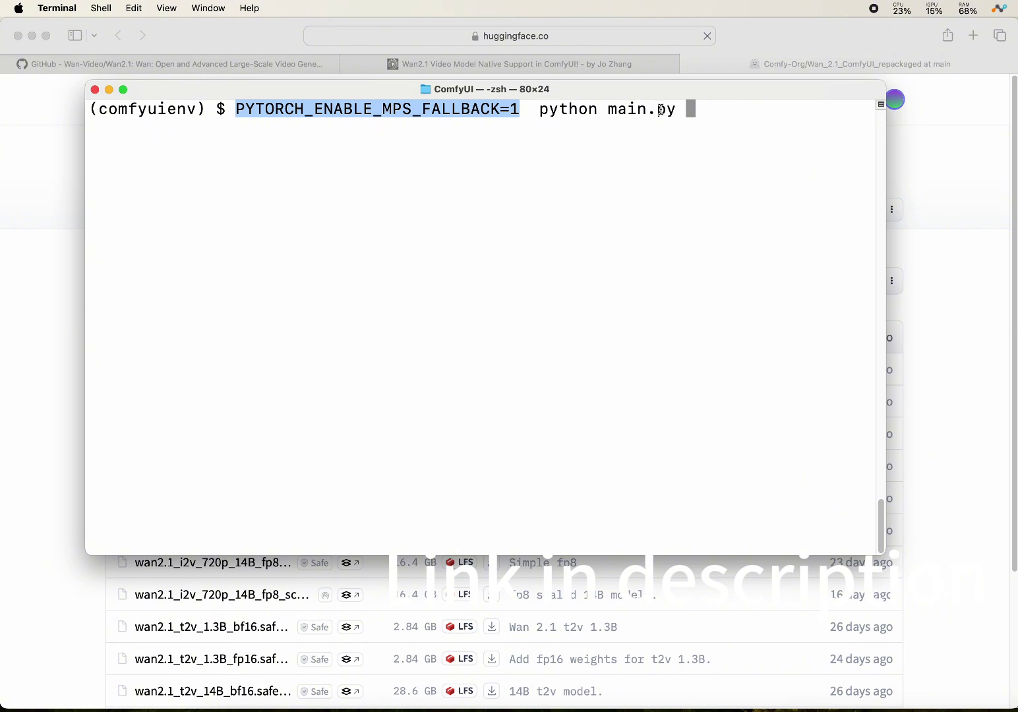
Load ComfyUI at localhost:8188 in a new Safari tab
left_click(665, 111)
key("super+Tab")
key("super+t")
type("local")
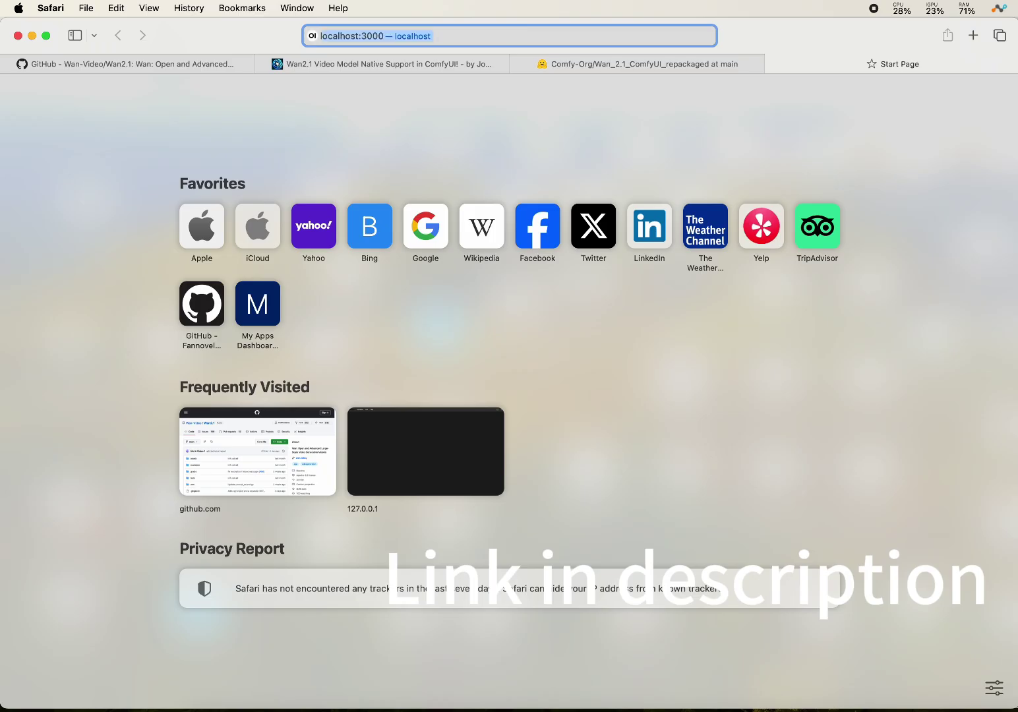
type("host:")
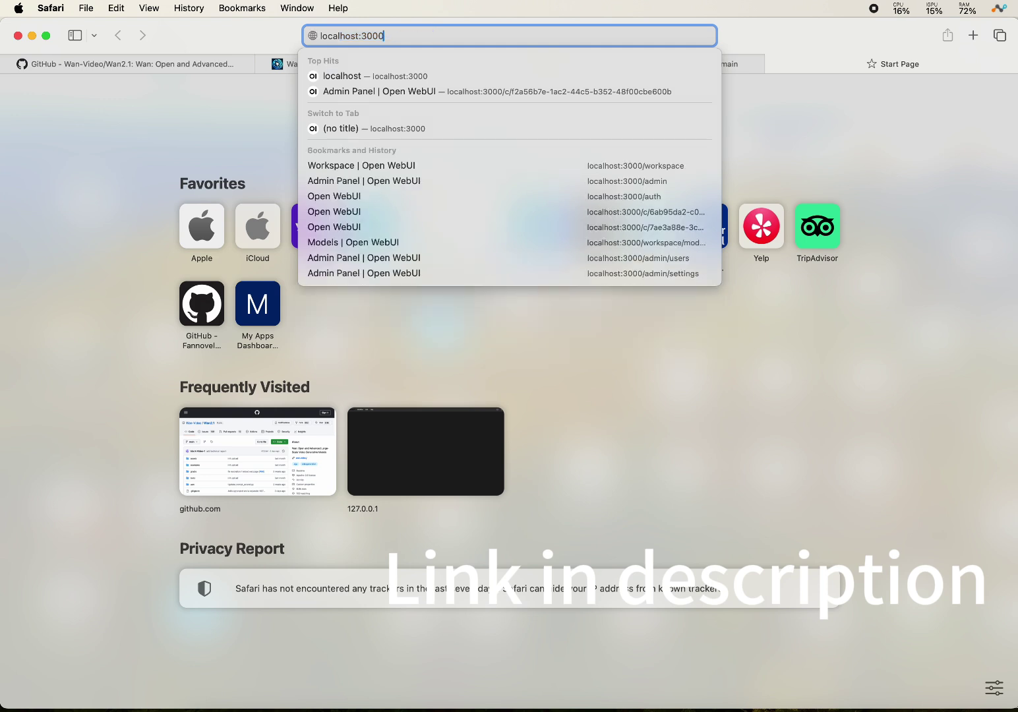
type("8")
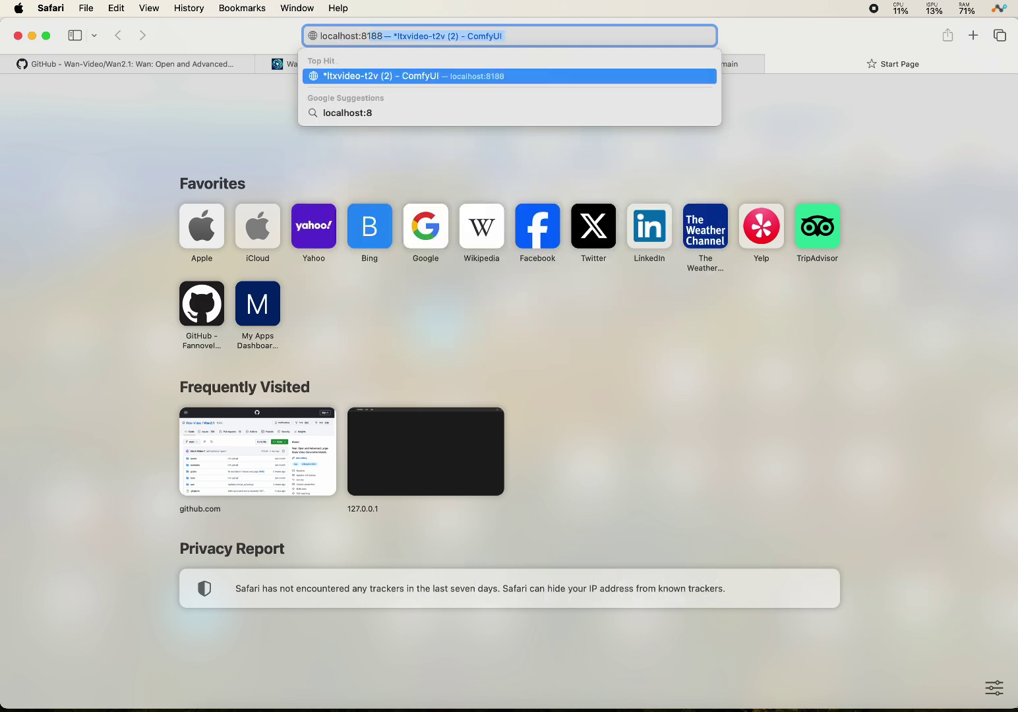
type("188")
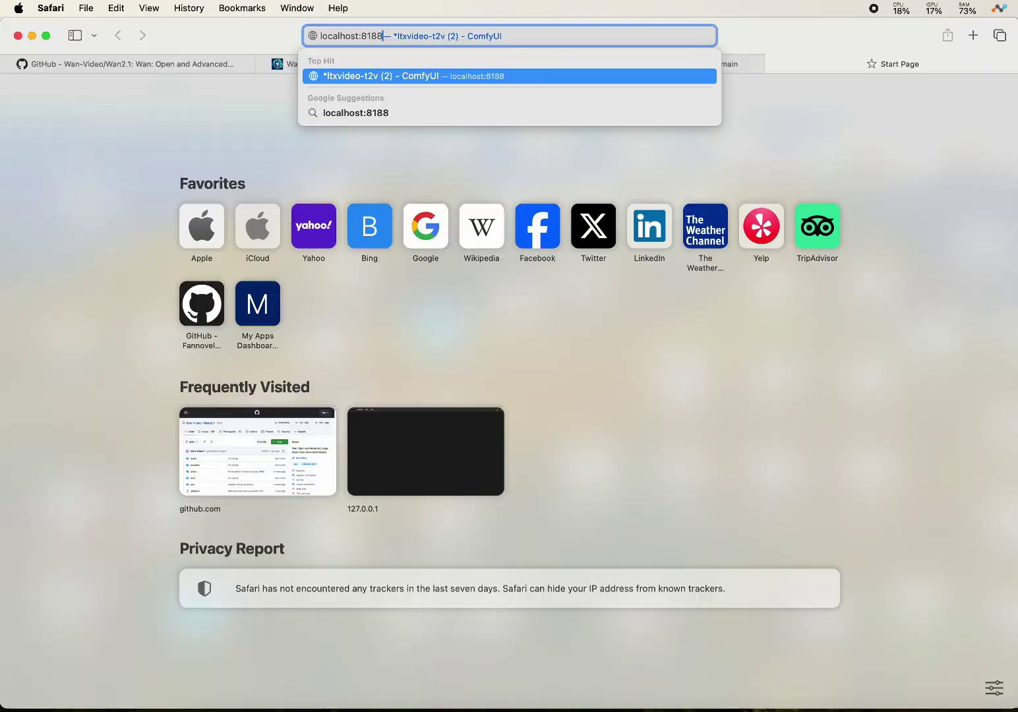
key("Return")
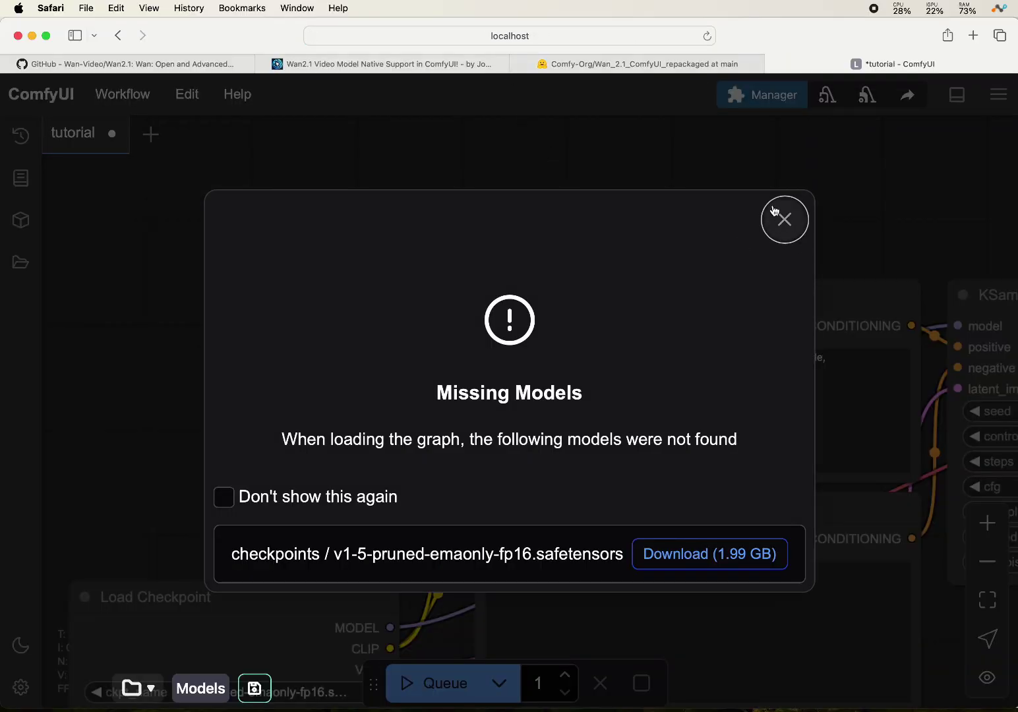
Dismiss the Missing Models warning and open wan2.1_text2video_1.3B.json from saved workflows
left_click(784, 220)
scroll(538, 245, "down", 5)
scroll(409, 218, "right", 5)
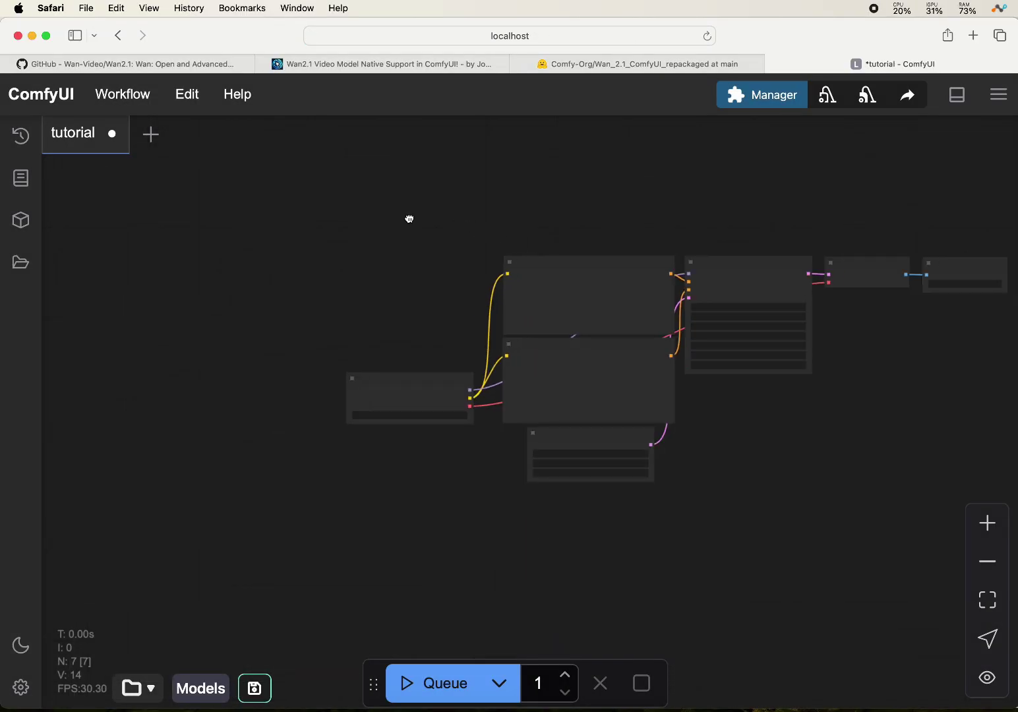
scroll(281, 227, "up", 2)
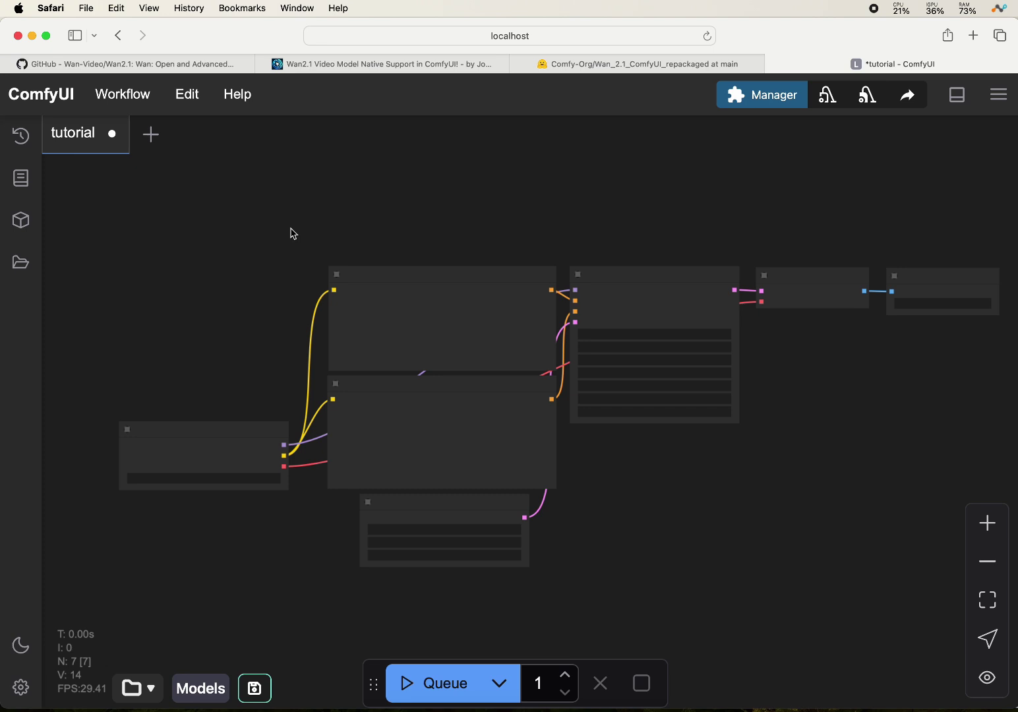
left_click(21, 266)
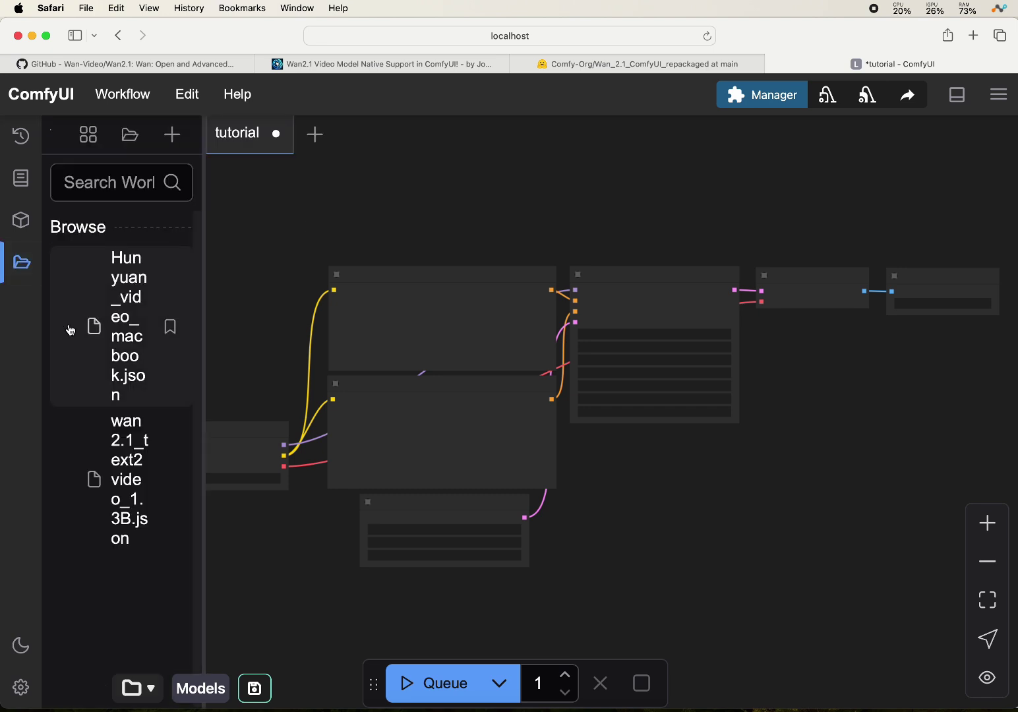
left_click(127, 471)
left_click(21, 262)
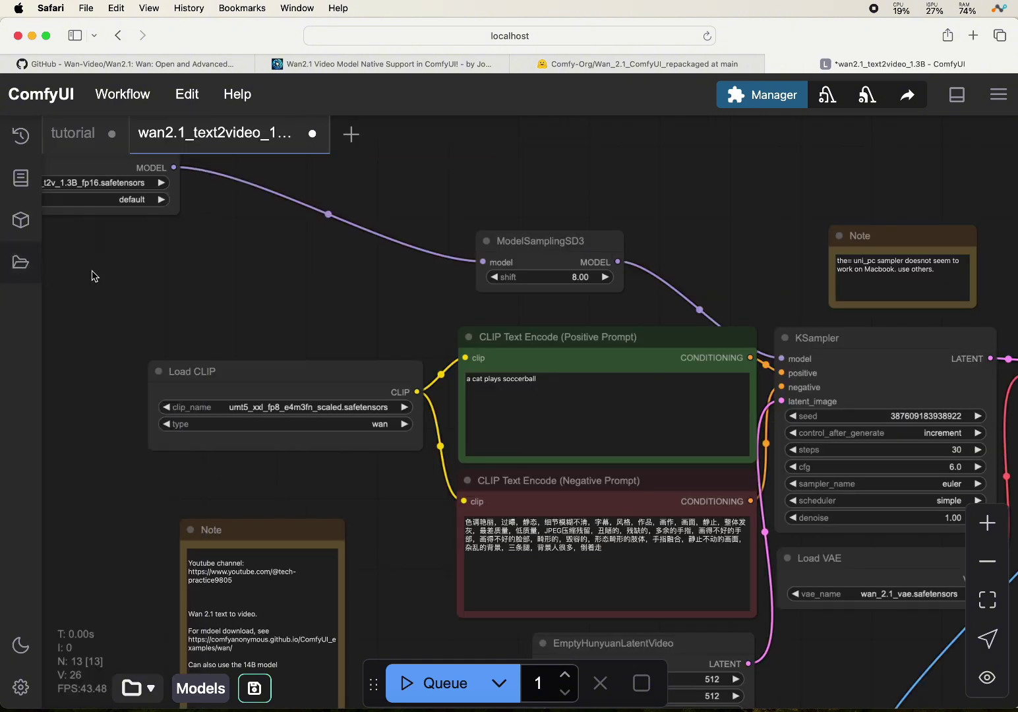
Pan around the Wan2.1 graph to inspect the Load Diffusion Model node and prompt
scroll(335, 292, "down", 5)
scroll(236, 255, "right", 3)
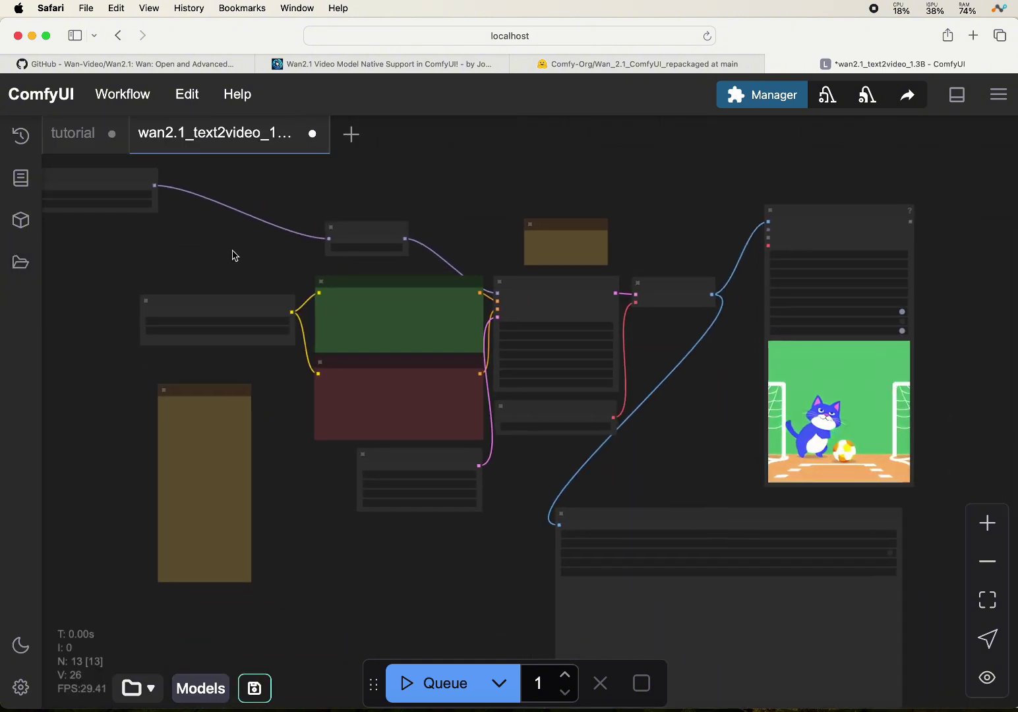
scroll(341, 325, "up", 3)
scroll(341, 325, "up", 2)
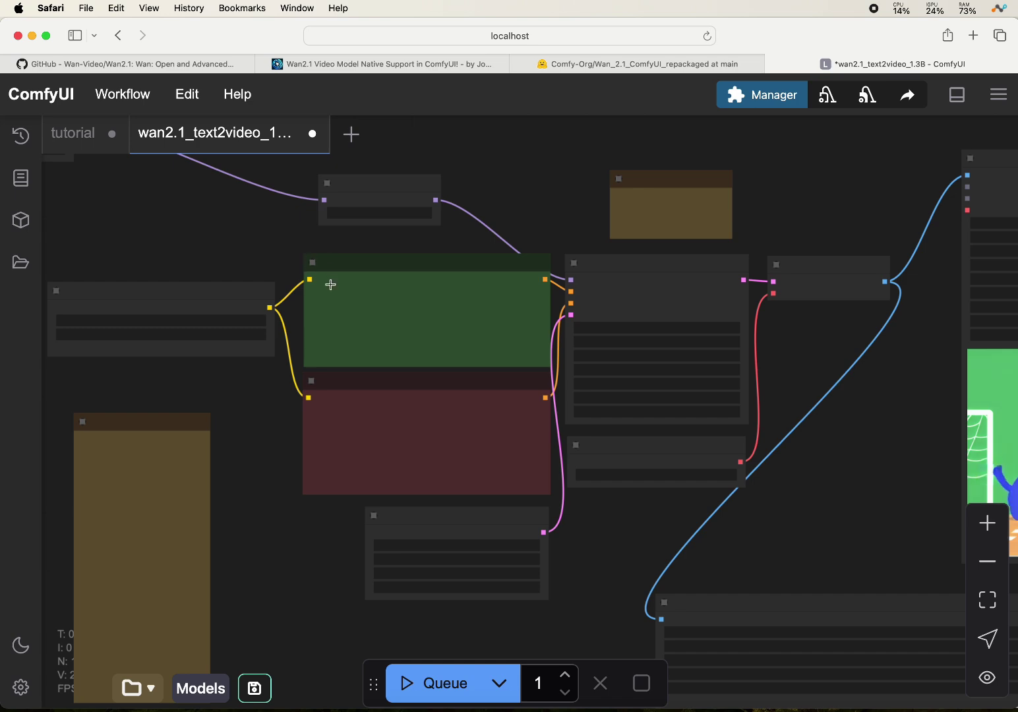
scroll(329, 284, "up", 1)
left_click_drag(231, 246, 397, 295)
scroll(479, 323, "down", 3)
scroll(416, 297, "up", 3)
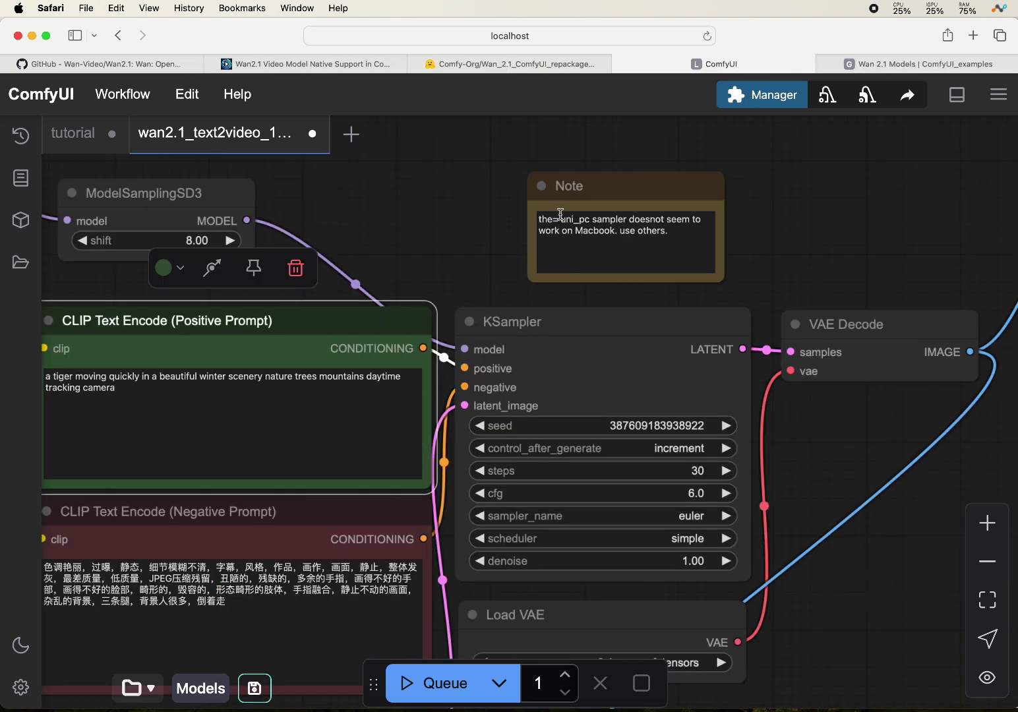
left_click(557, 219)
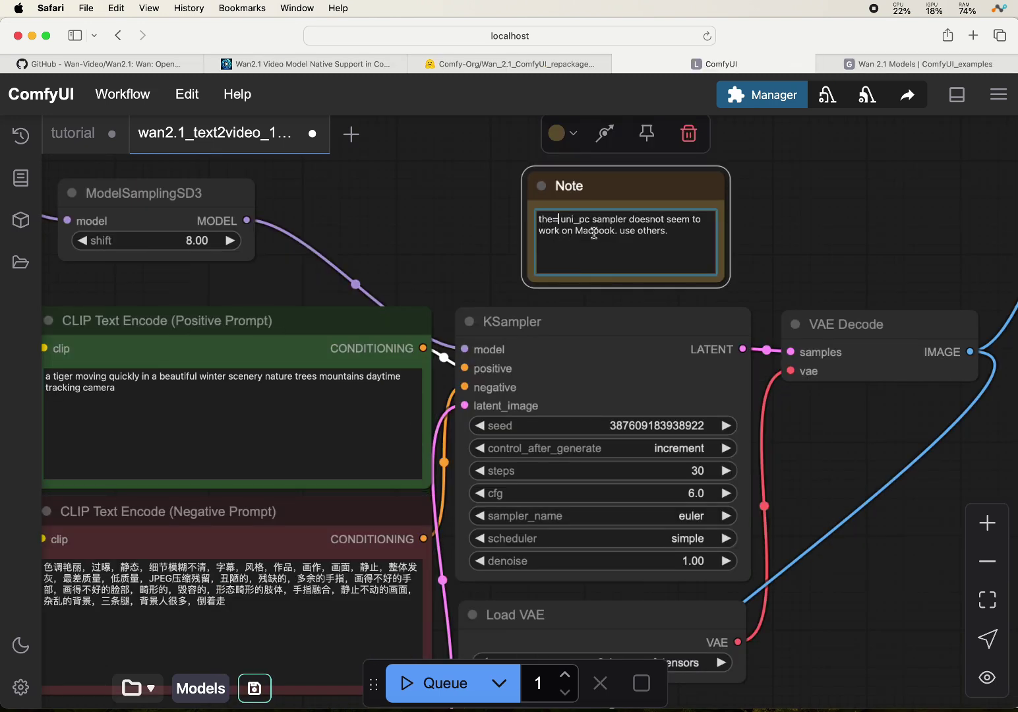
key("Delete")
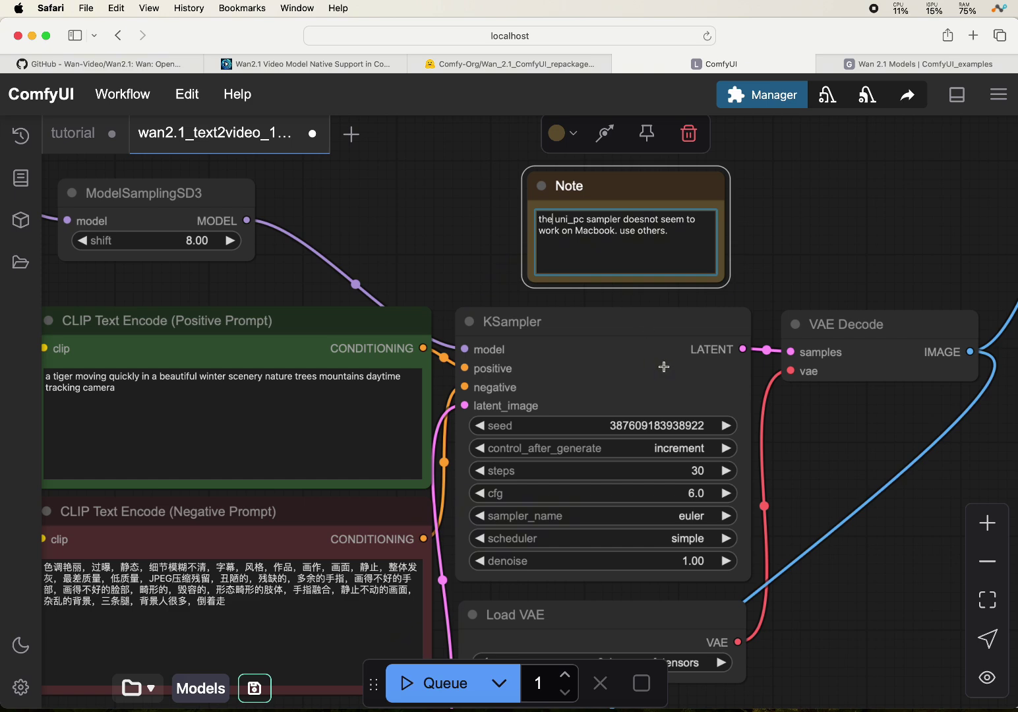
scroll(651, 375, "down", 2)
scroll(733, 377, "up", 3)
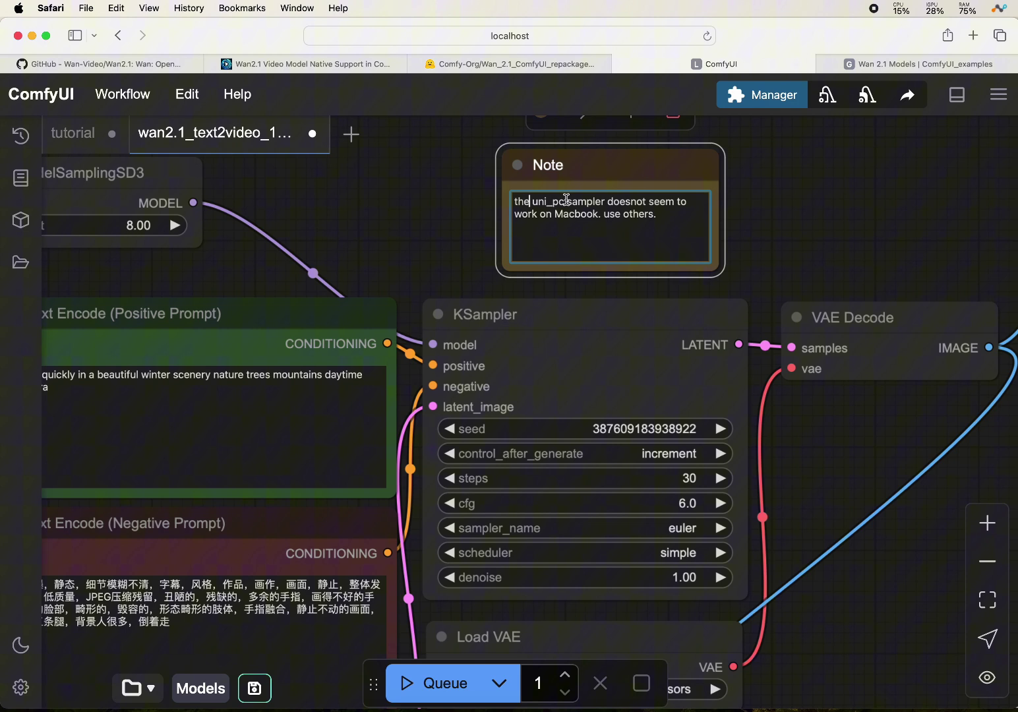
left_click_drag(546, 200, 563, 198)
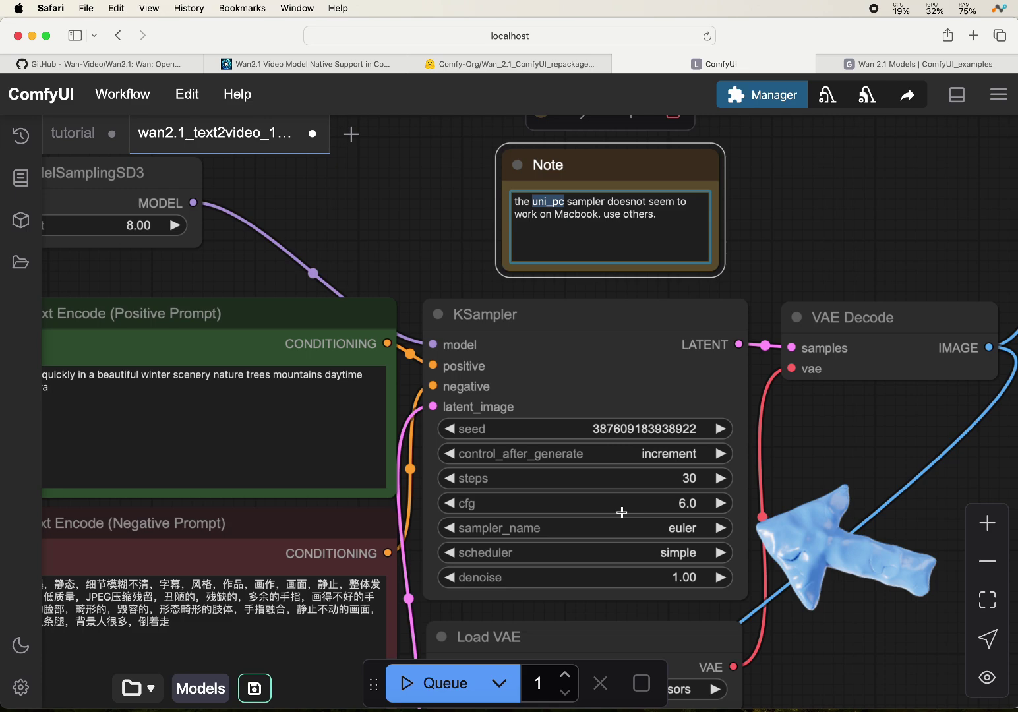
scroll(704, 521, "up", 5)
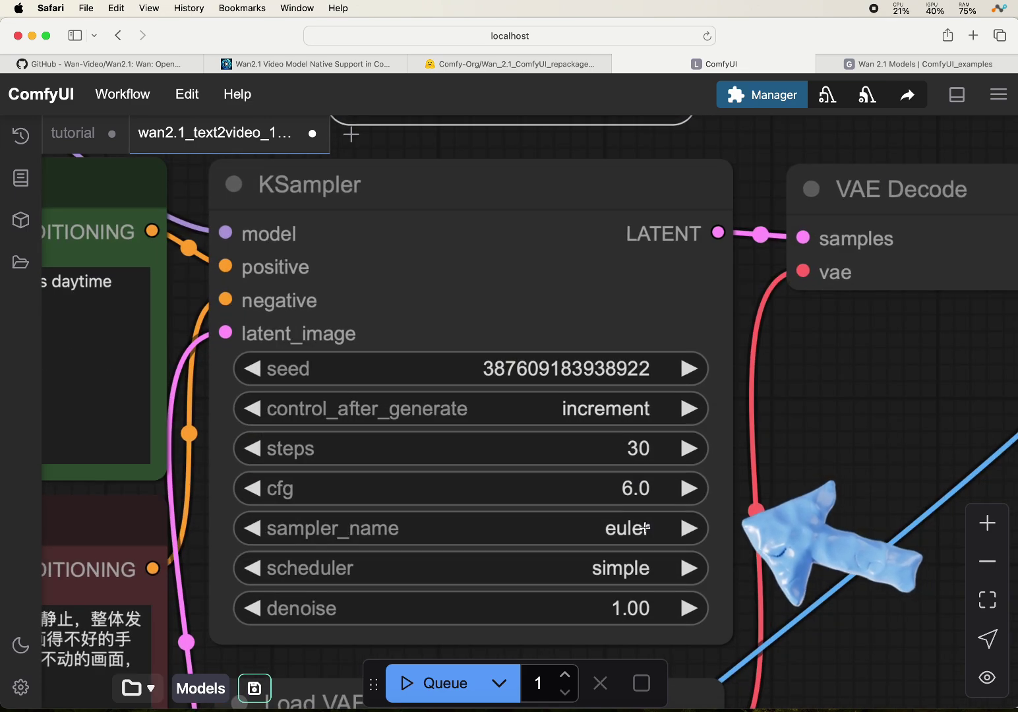
scroll(646, 528, "down", 3)
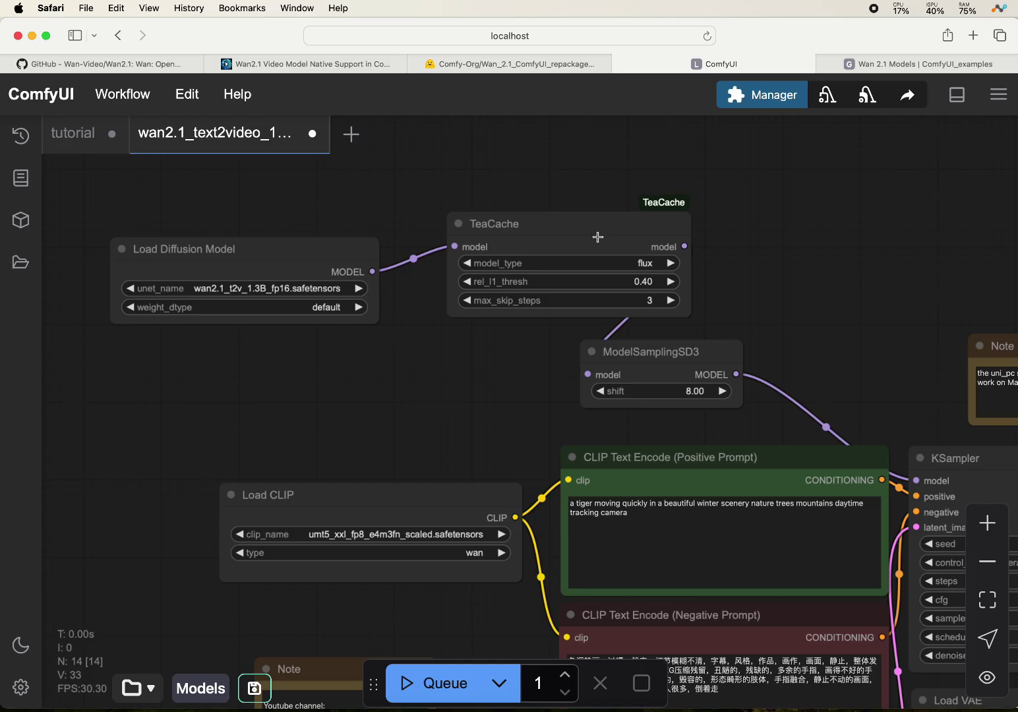
Change the TeaCache node's model_type from flux to wan2.1_t2v_1.3B
left_click(570, 213)
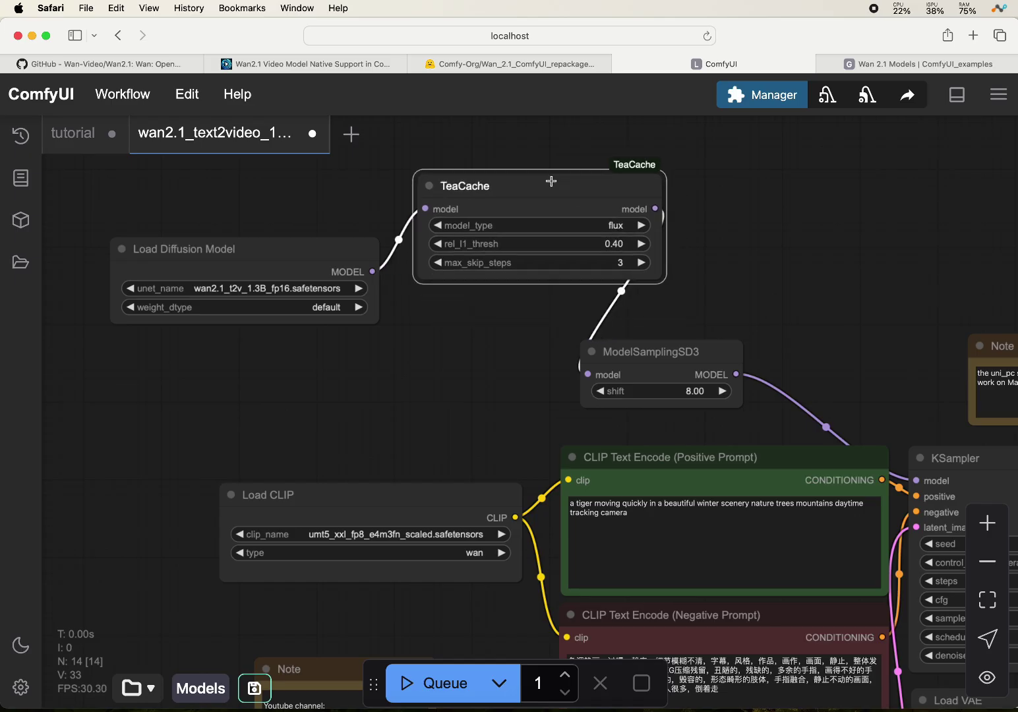
left_click(583, 225)
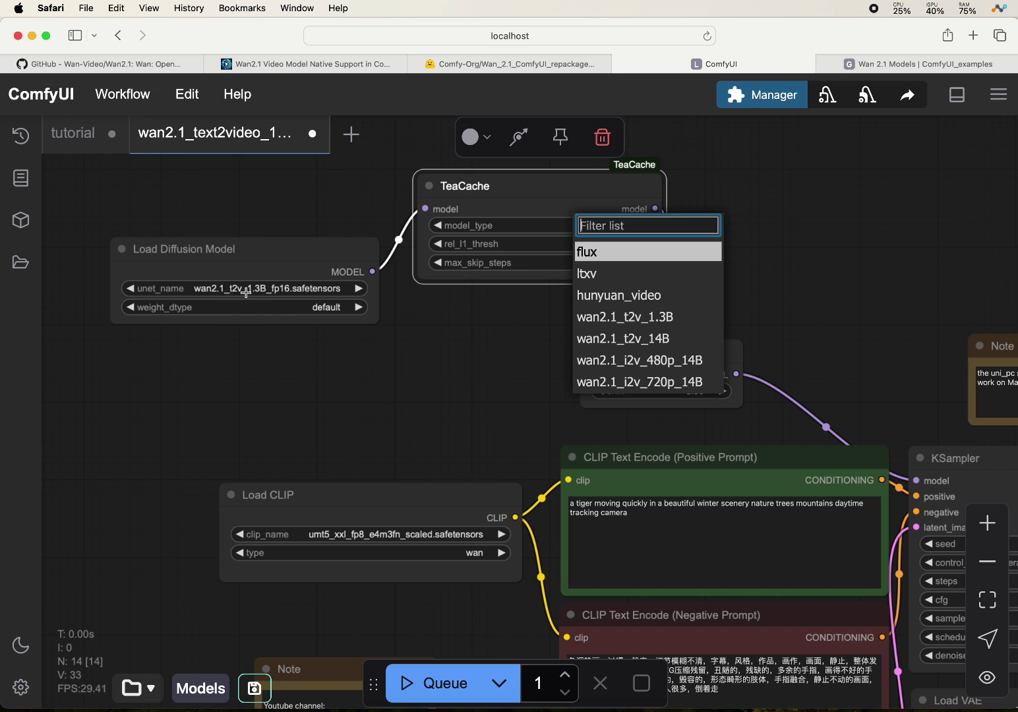
left_click(637, 322)
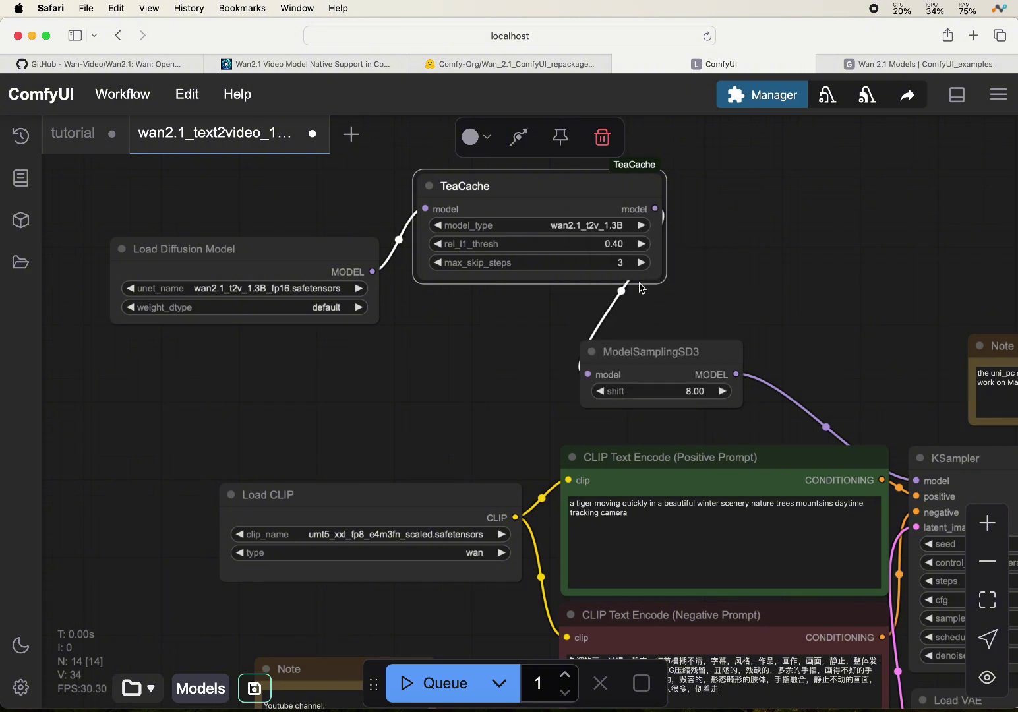
scroll(639, 288, "down", 2)
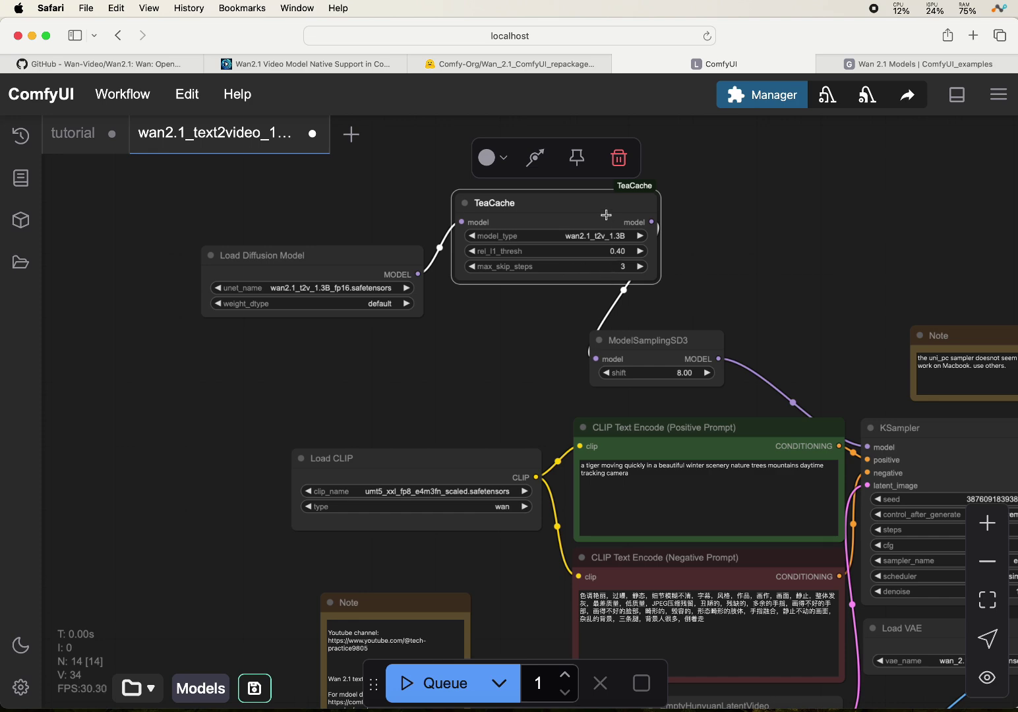
Reposition the nodes and move the Queue run controls to the top right
left_click_drag(560, 196, 545, 187)
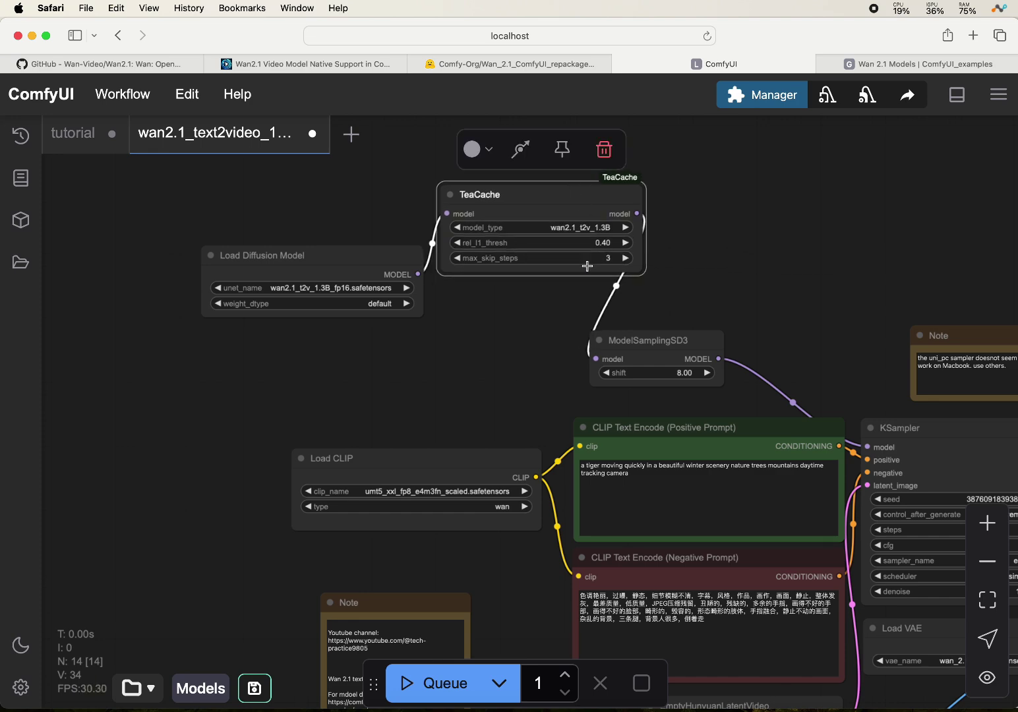
left_click_drag(511, 331, 414, 336)
scroll(414, 335, "down", 3)
scroll(415, 336, "right", 5)
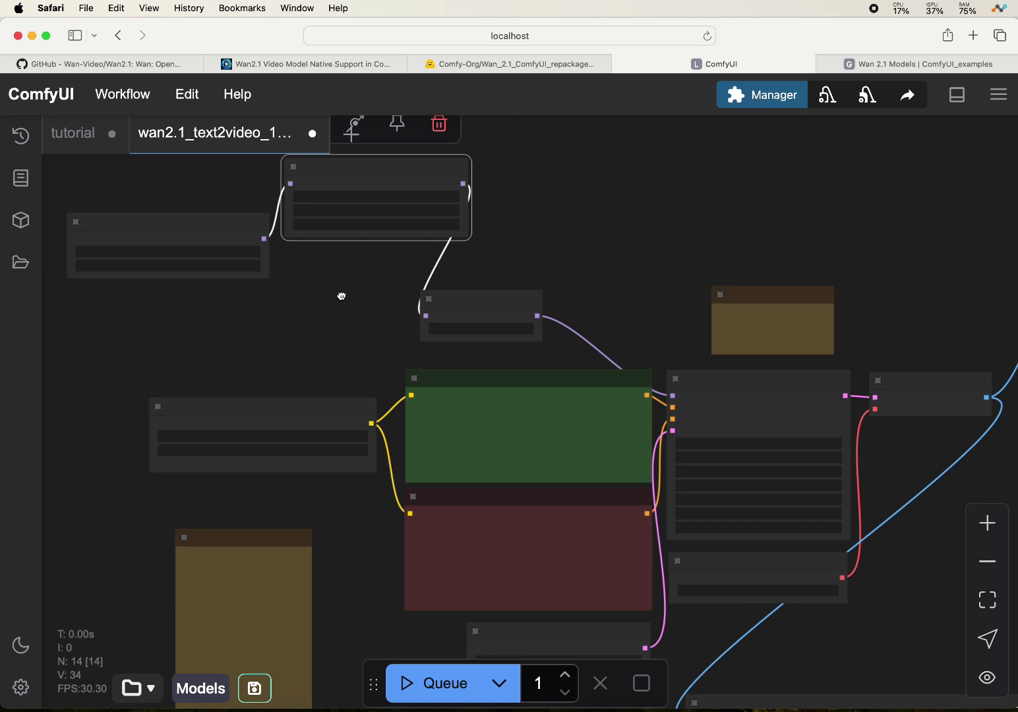
scroll(343, 298, "up", 3)
scroll(343, 299, "left", 5)
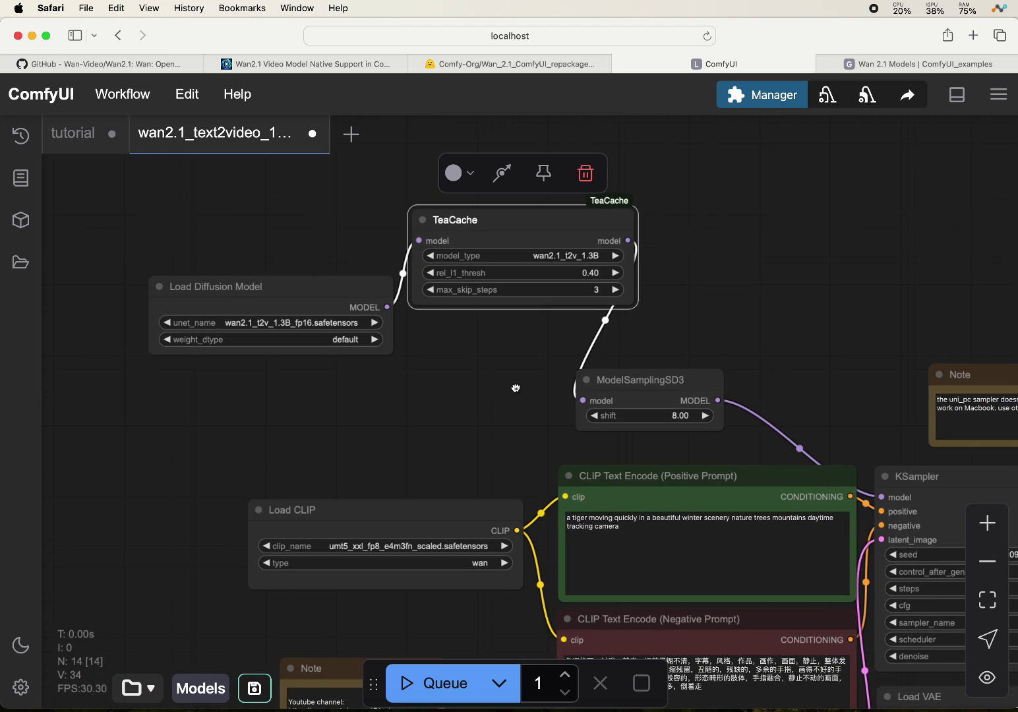
scroll(521, 382, "up", 2)
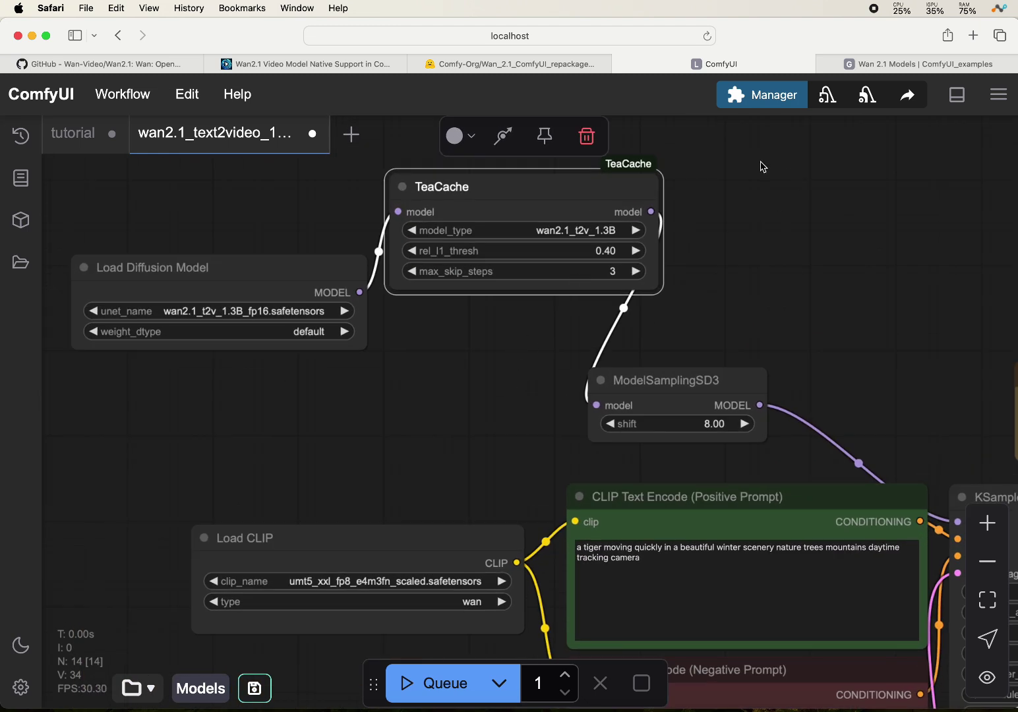
left_click_drag(369, 683, 703, 140)
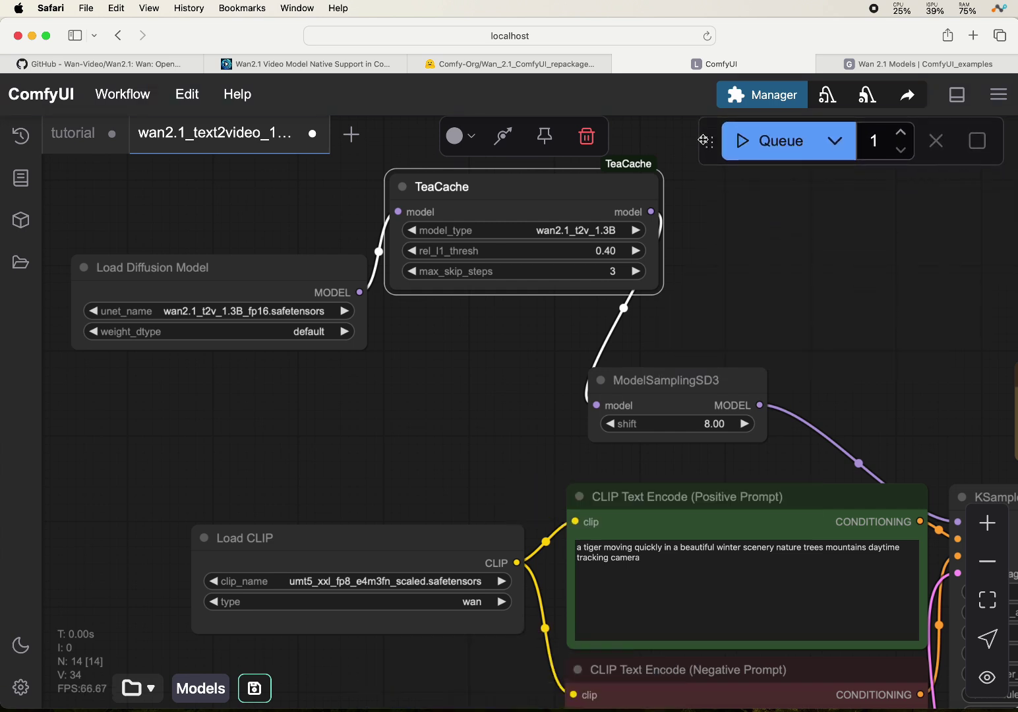
Queue the tiger prompt and let all 30 steps finish in 410.77 seconds
left_click(743, 140)
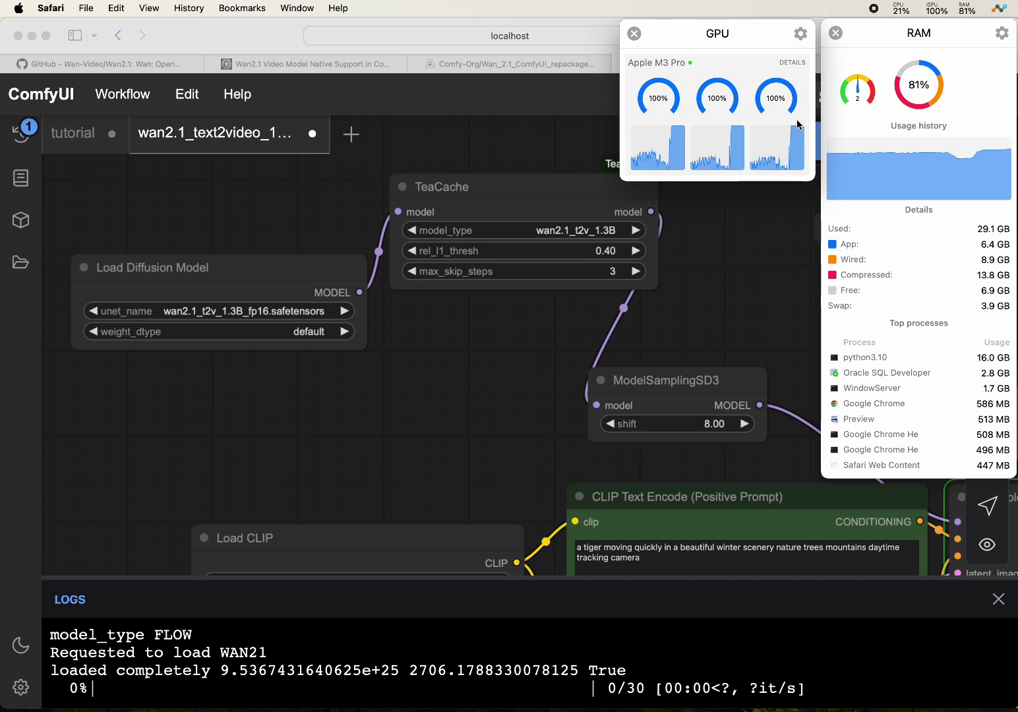
mouse_move(982, 187)
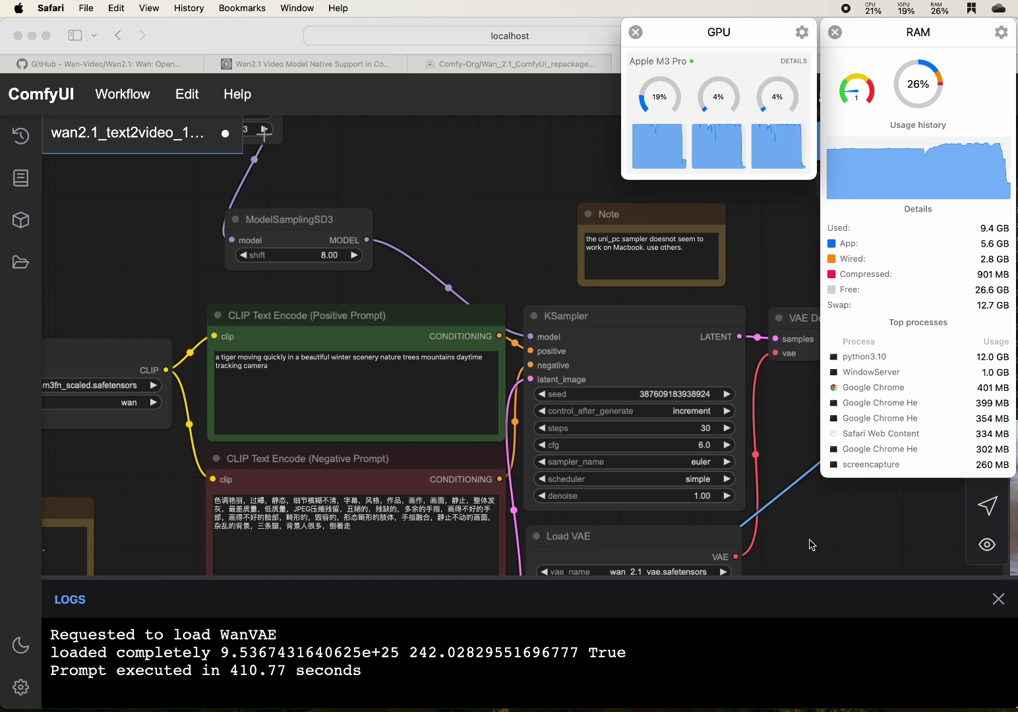
Close the GPU/RAM popups and bring the Video Combine preview of the tiger video into view
left_click(247, 567)
left_click_drag(801, 483, 356, 375)
scroll(398, 386, "up", 3)
scroll(393, 357, "up", 1)
scroll(284, 346, "down", 1)
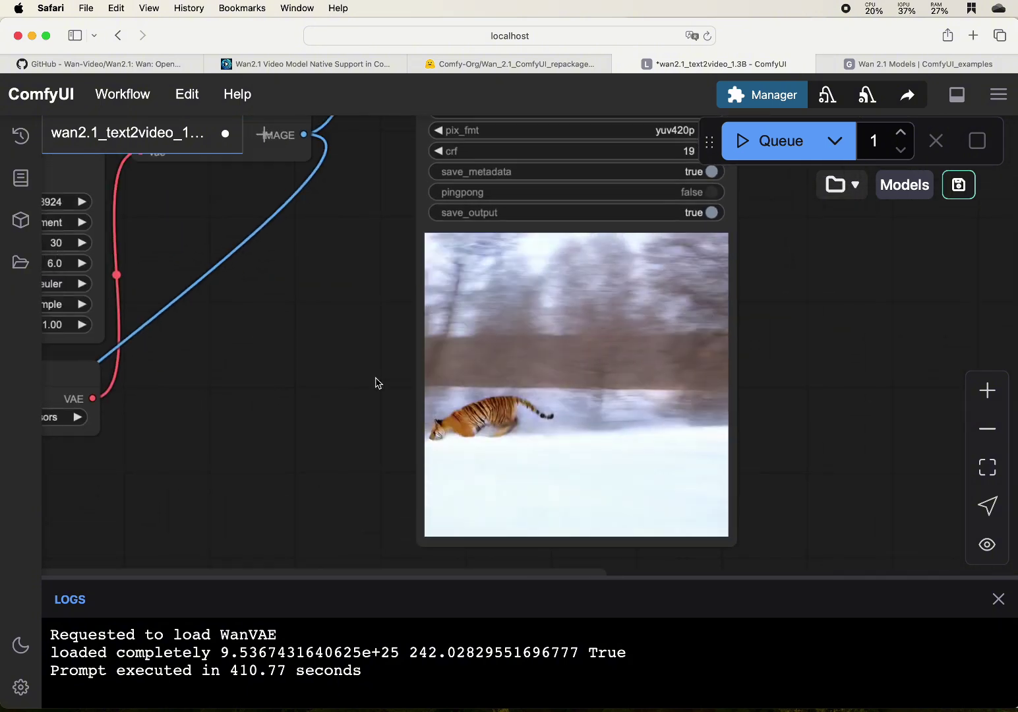
scroll(370, 391, "down", 4)
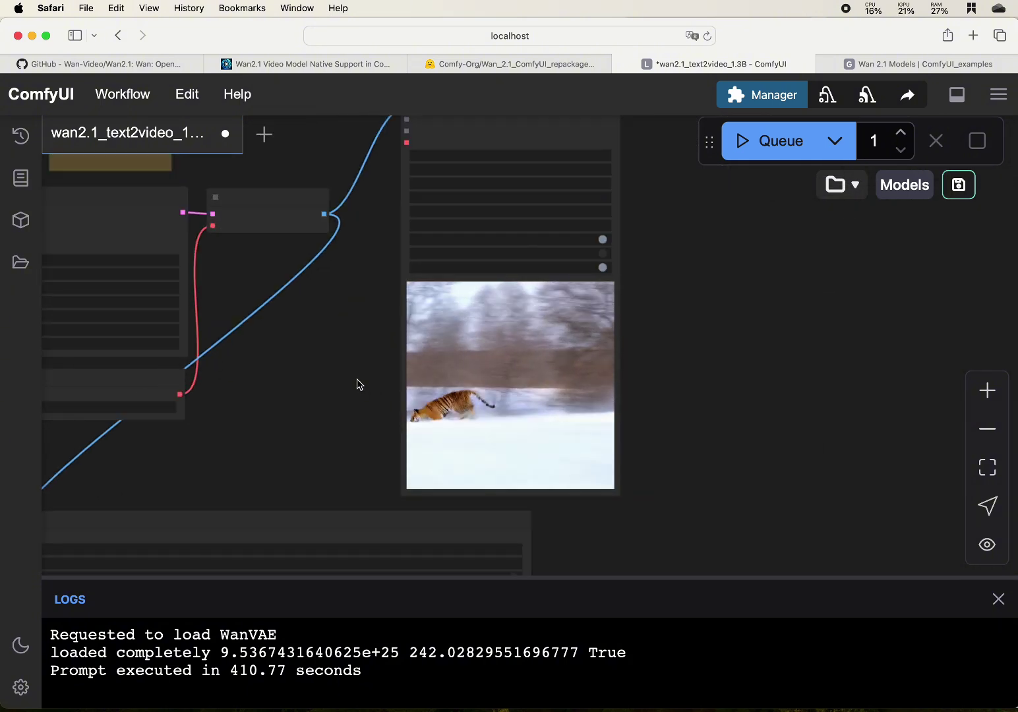
left_click_drag(316, 361, 368, 374)
scroll(361, 378, "right", 3)
scroll(368, 375, "right", 3)
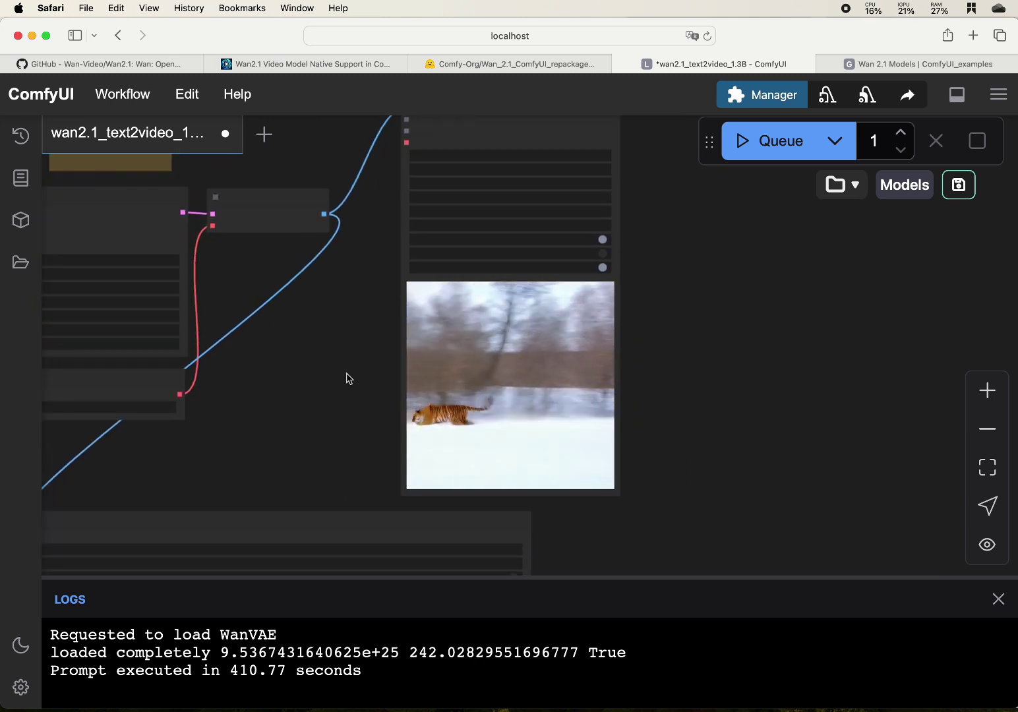
left_click_drag(304, 361, 368, 372)
scroll(358, 383, "right", 3)
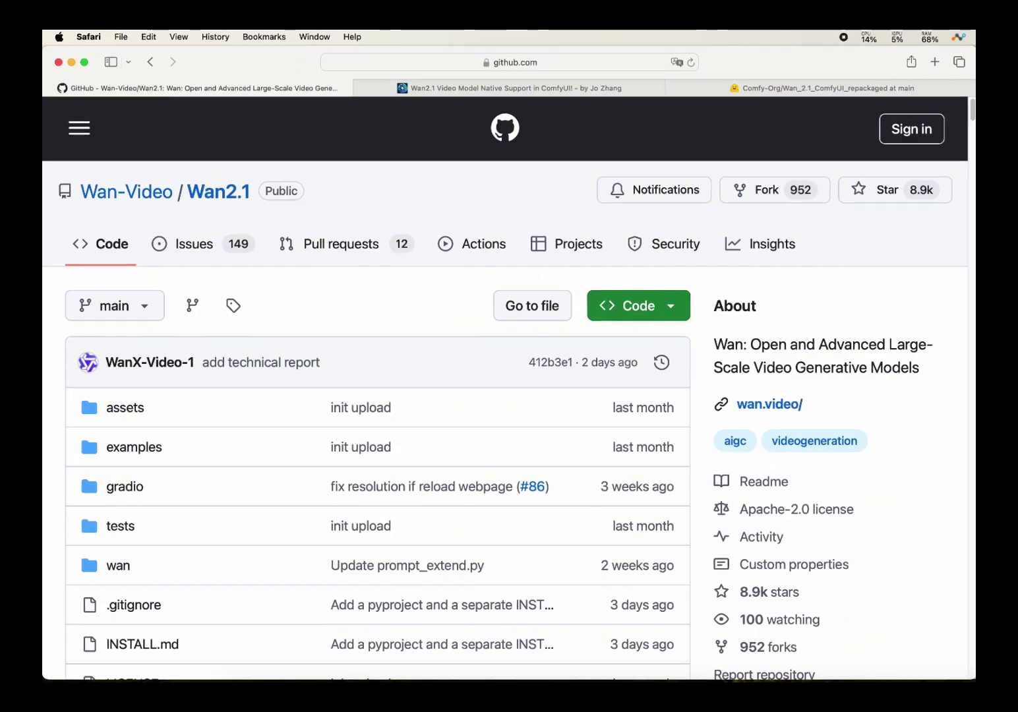